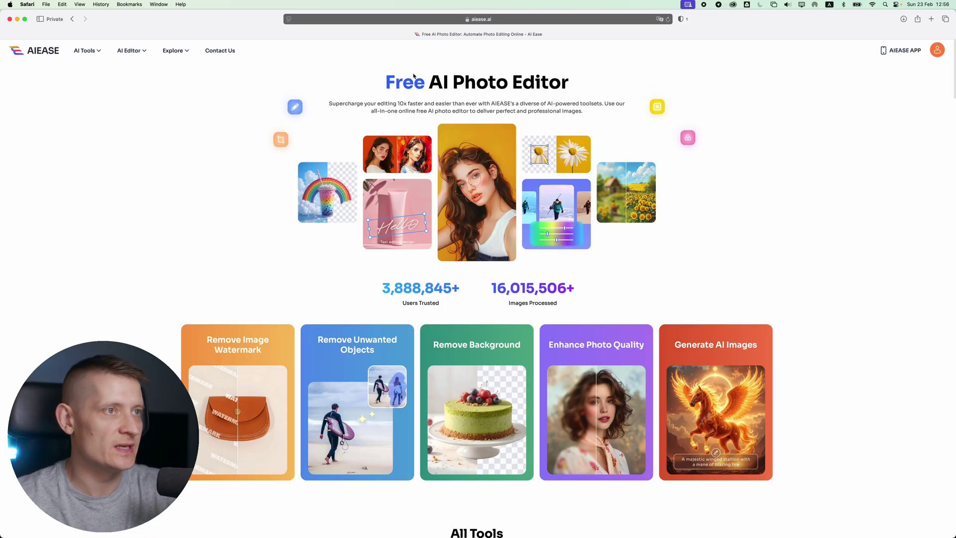
Scroll down the AI Ease home page to reach the Remove Image Watermark card.
scroll(234, 121, down, 5)
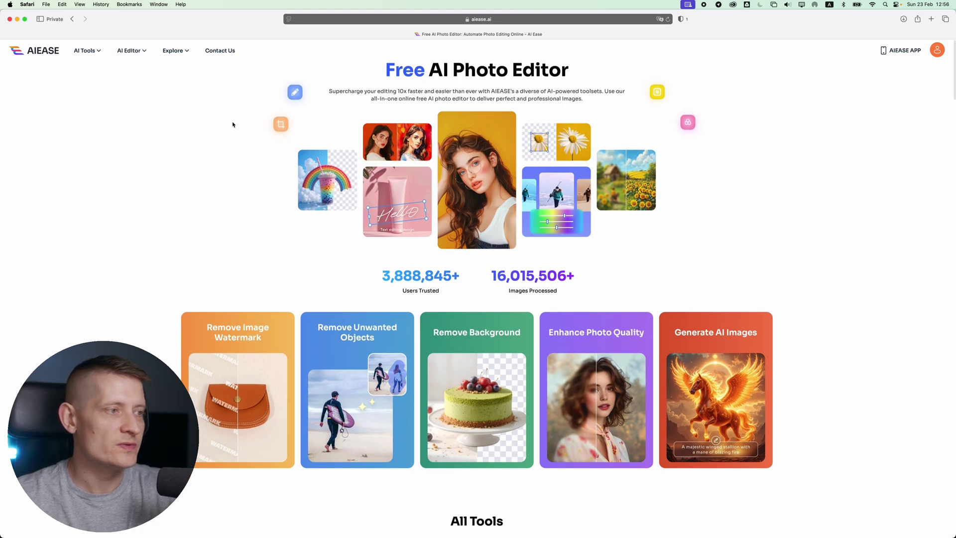
scroll(149, 97, down, 3)
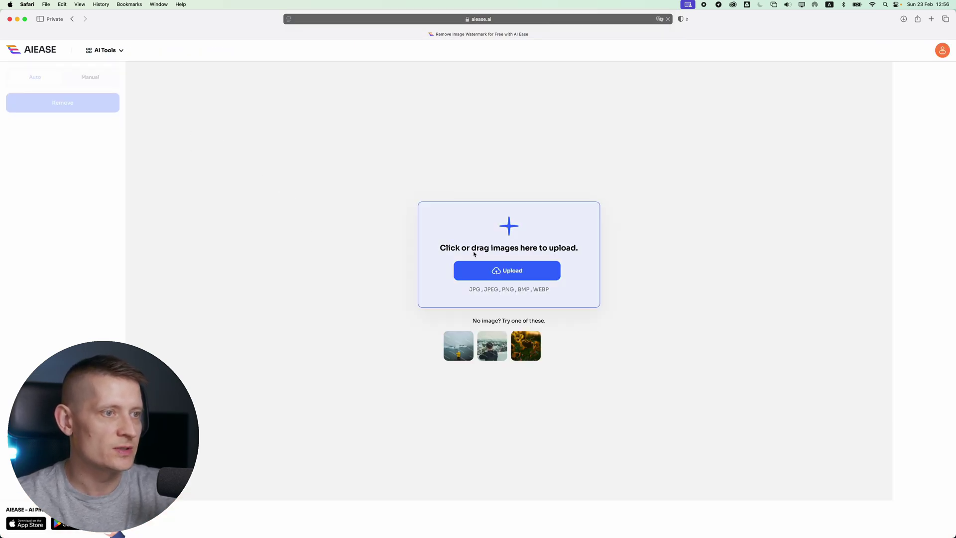
Upload the watermarked fox stock photo JPG from the Desktop.
click(507, 272)
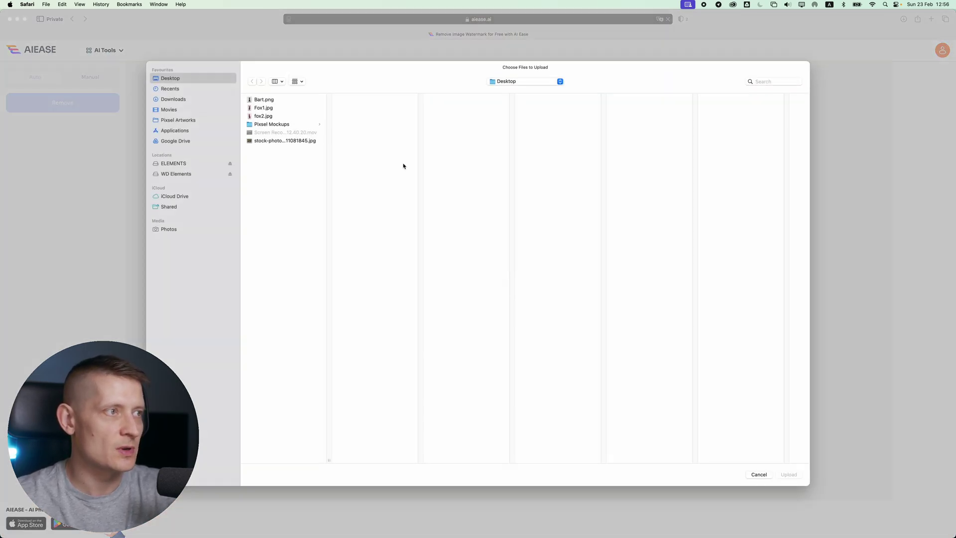
click(290, 141)
click(789, 475)
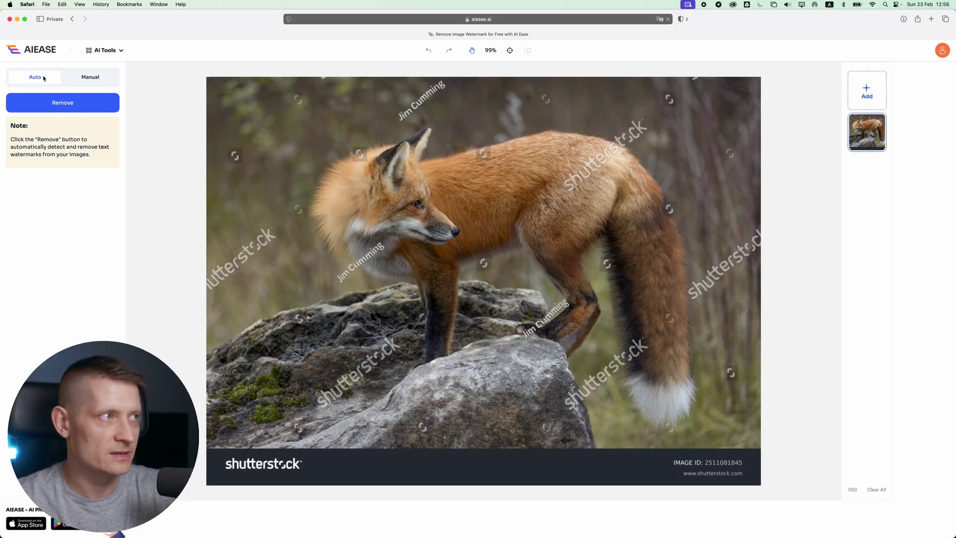
Run Auto removal to strip the shutterstock text watermarks from the fox photo.
click(68, 108)
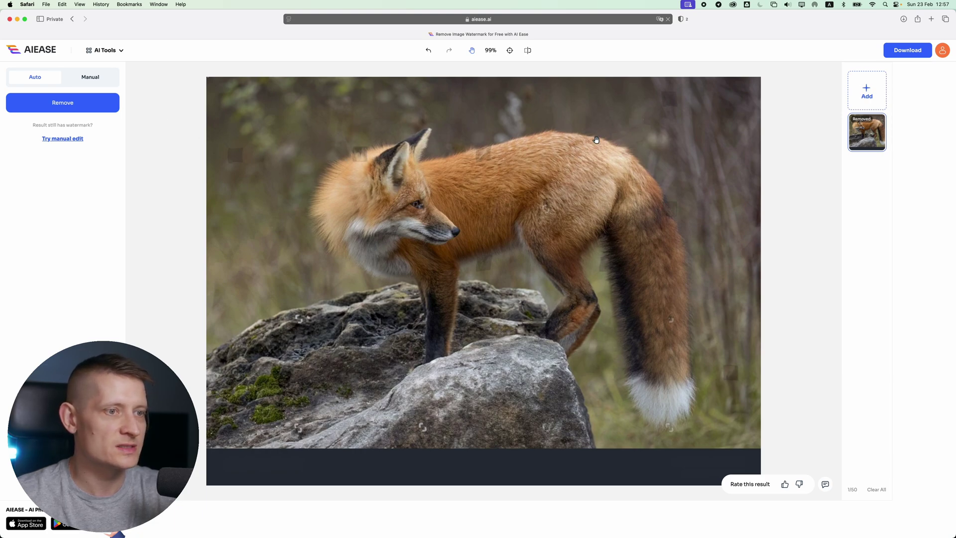
Manually mark leftover watermark spots on the ear, back, chest and tail, then remove them.
click(95, 77)
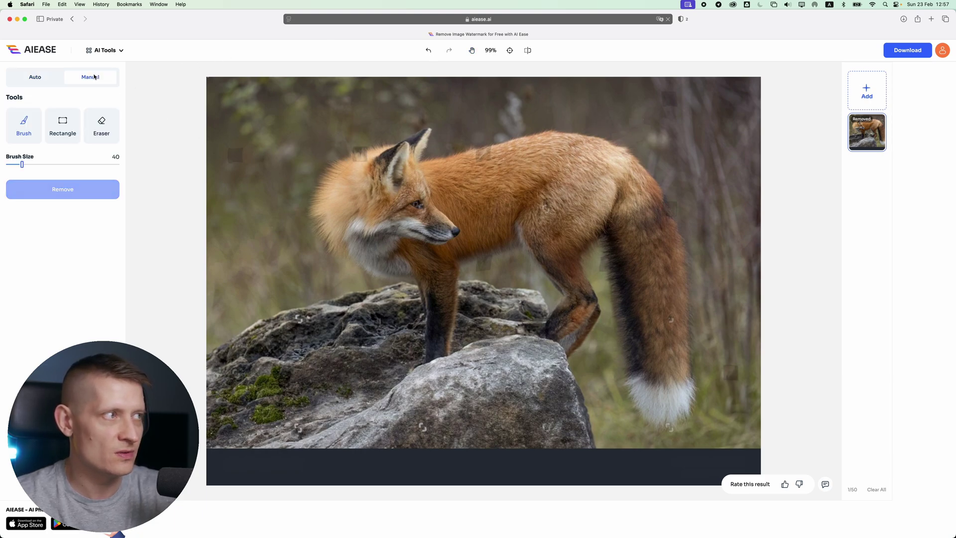
drag(225, 160, 239, 155)
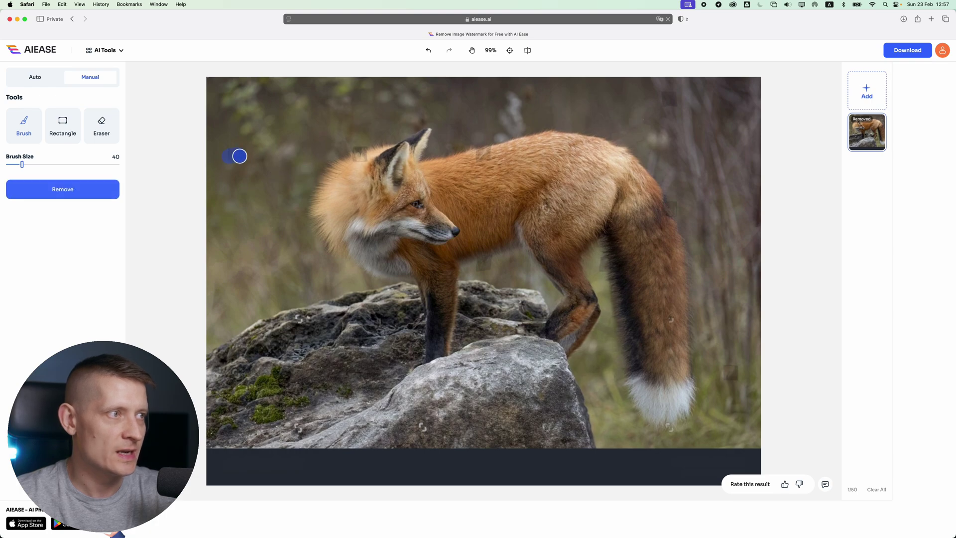
drag(355, 153, 363, 154)
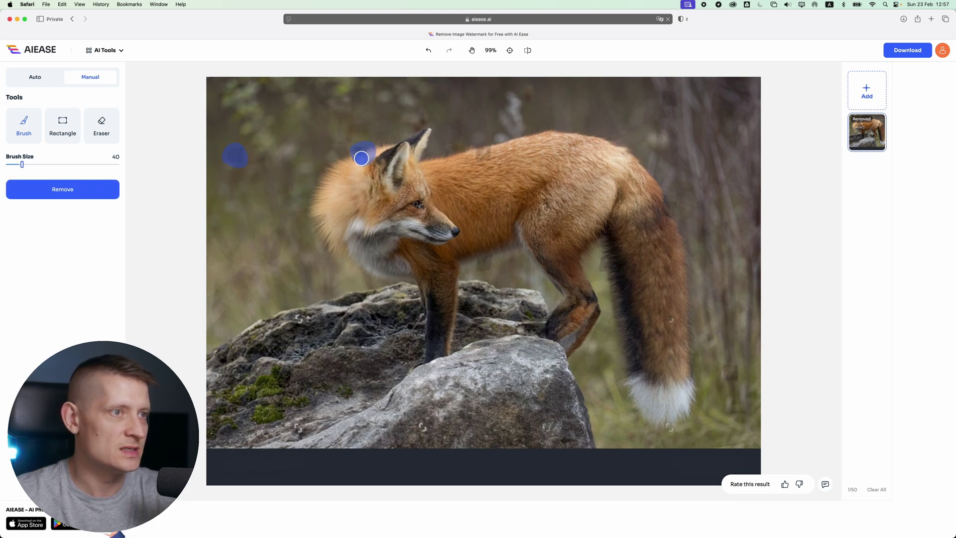
drag(475, 153, 488, 155)
drag(483, 252, 485, 261)
drag(726, 381, 730, 369)
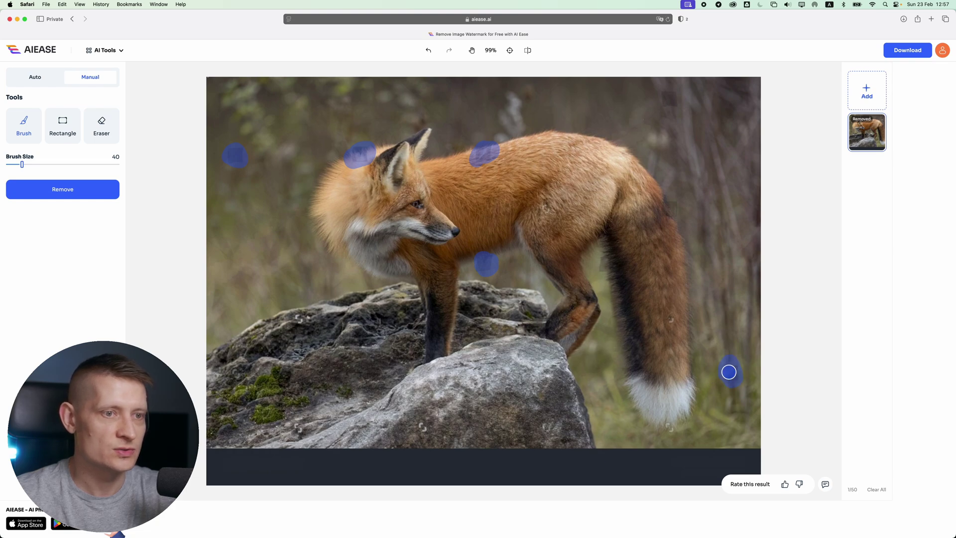
click(671, 319)
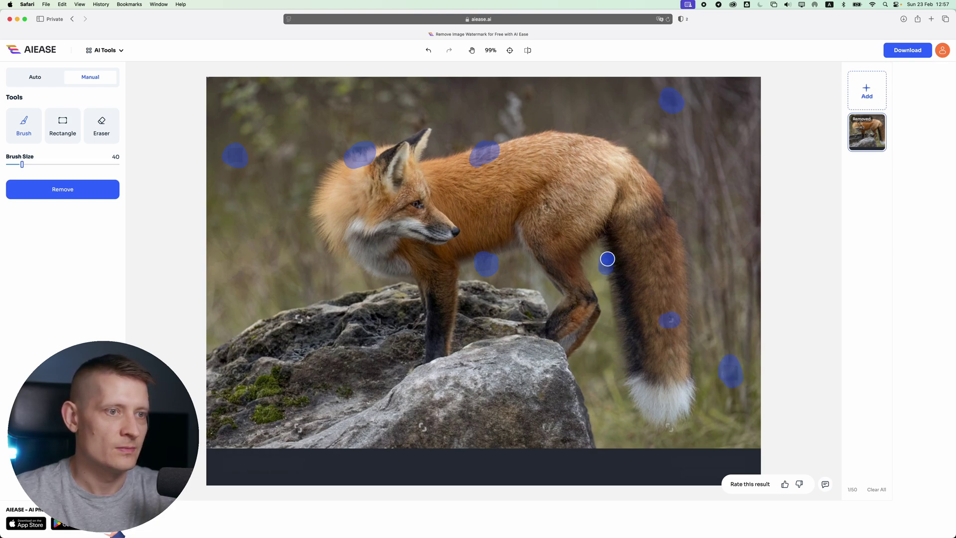
click(607, 262)
click(672, 207)
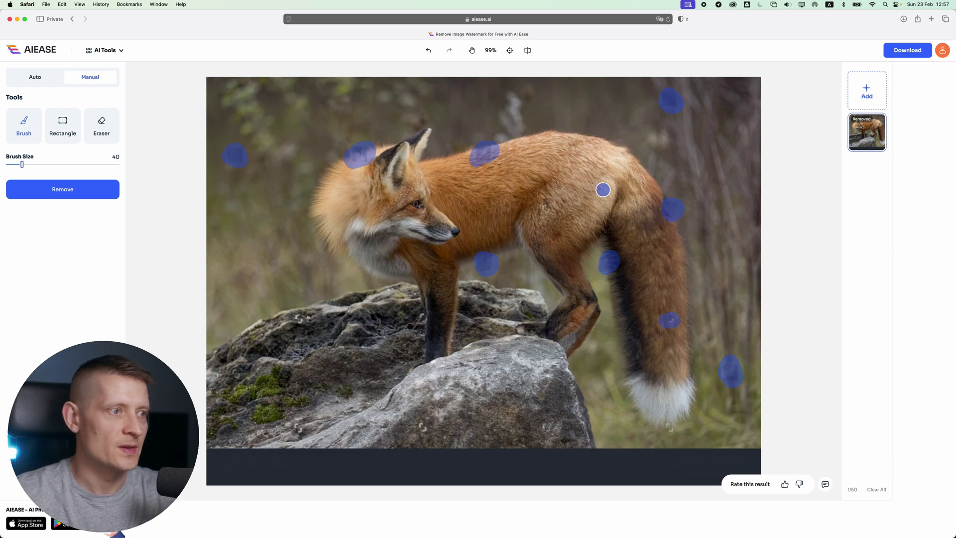
click(62, 194)
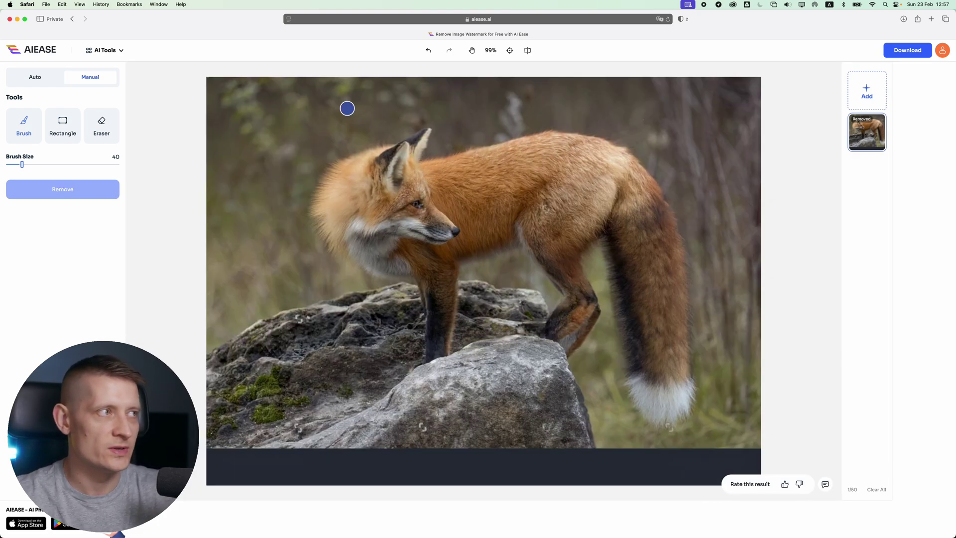
From the home page, open Remove Background and upload Bart.png for cutout.
click(46, 52)
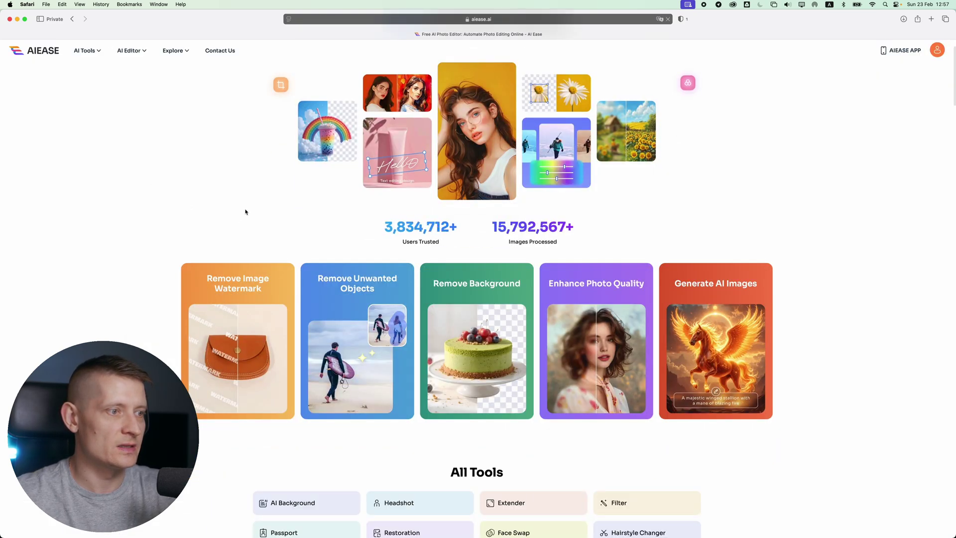
click(473, 272)
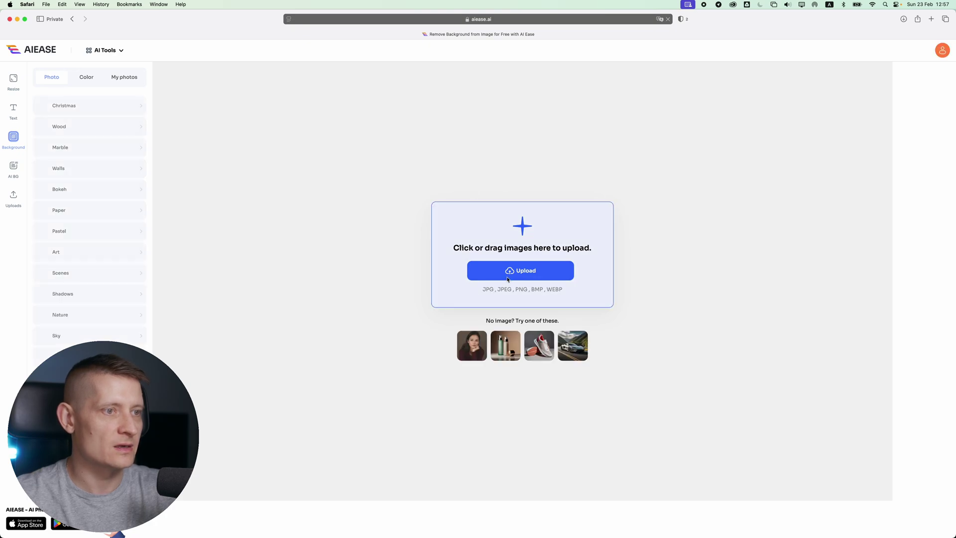
click(510, 273)
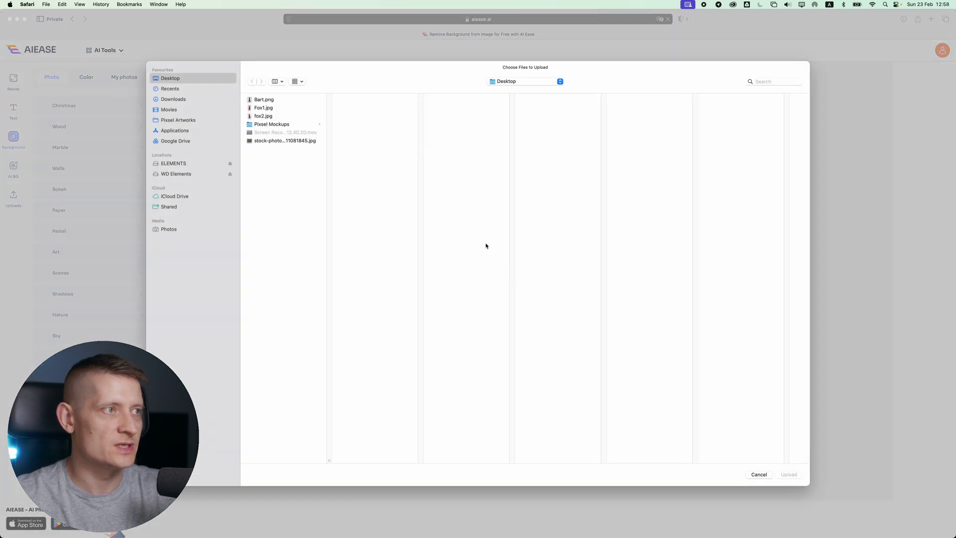
click(264, 99)
key(space)
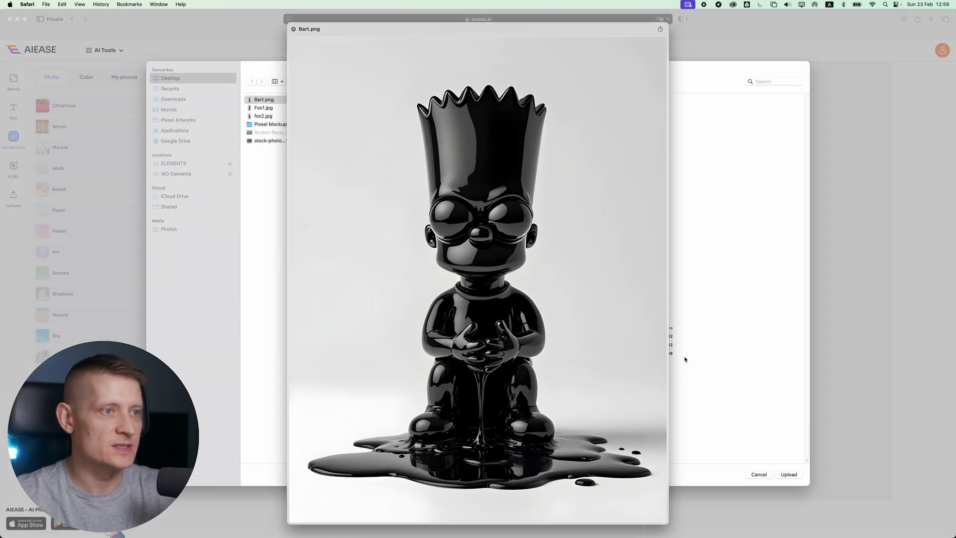
key(space)
click(789, 474)
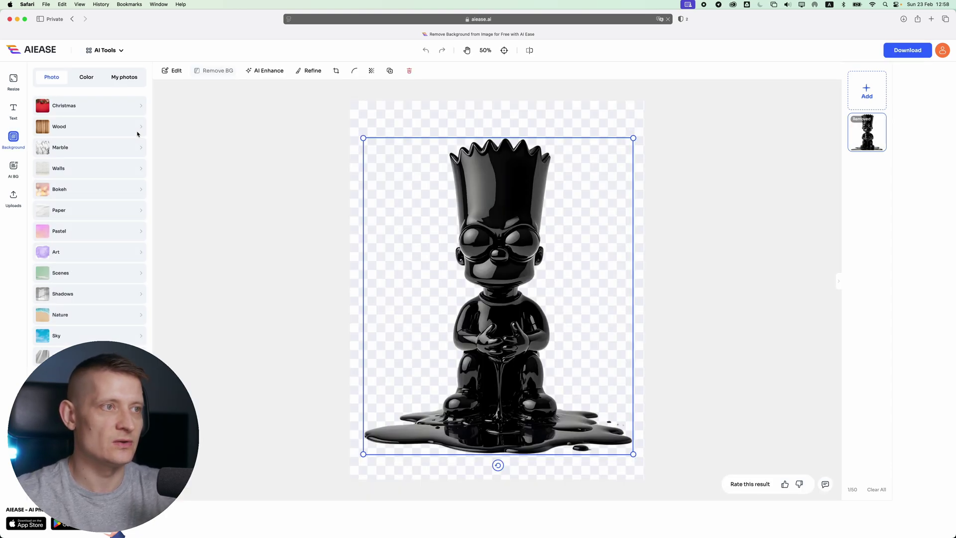
Reposition the Bart cutout, preview Christmas backgrounds behind it, and bring up Download.
drag(510, 240, 509, 221)
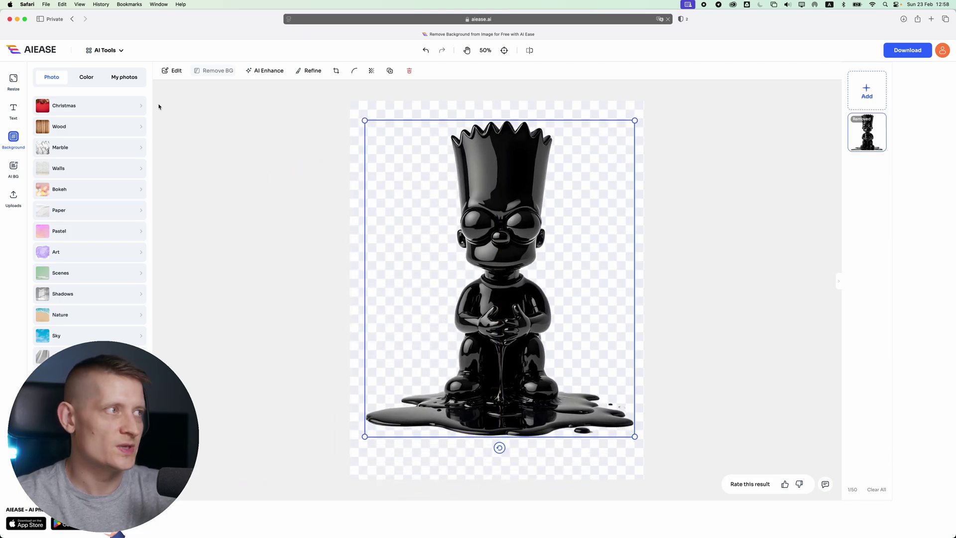
click(64, 105)
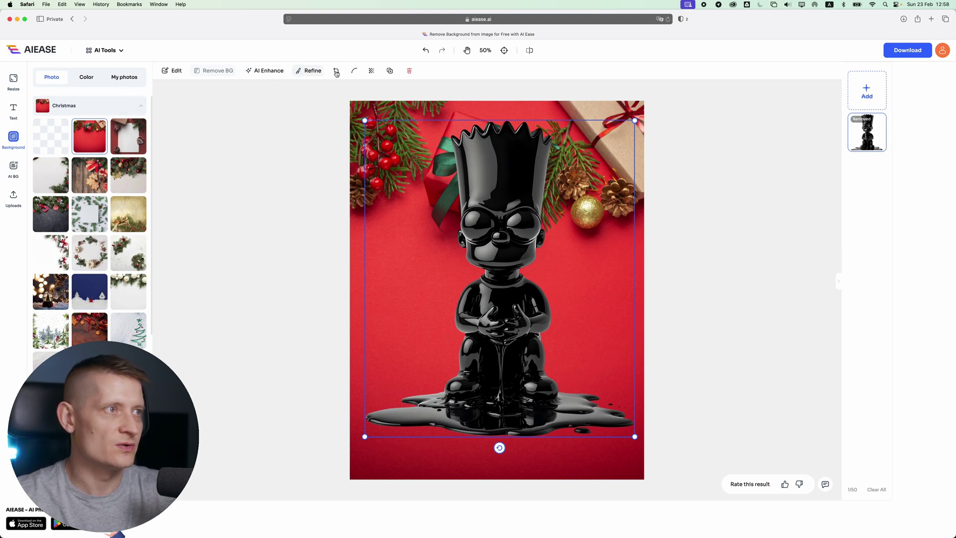
drag(481, 268, 479, 279)
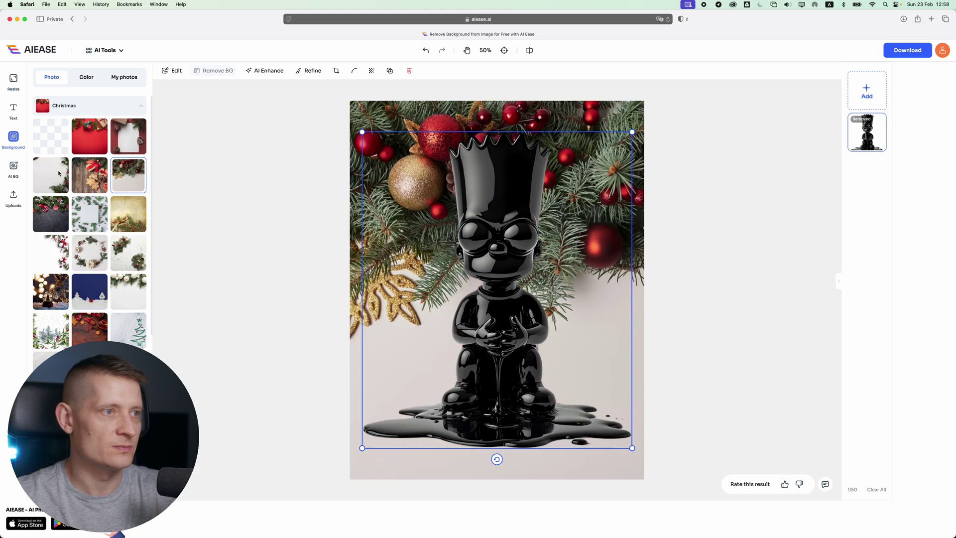
click(900, 52)
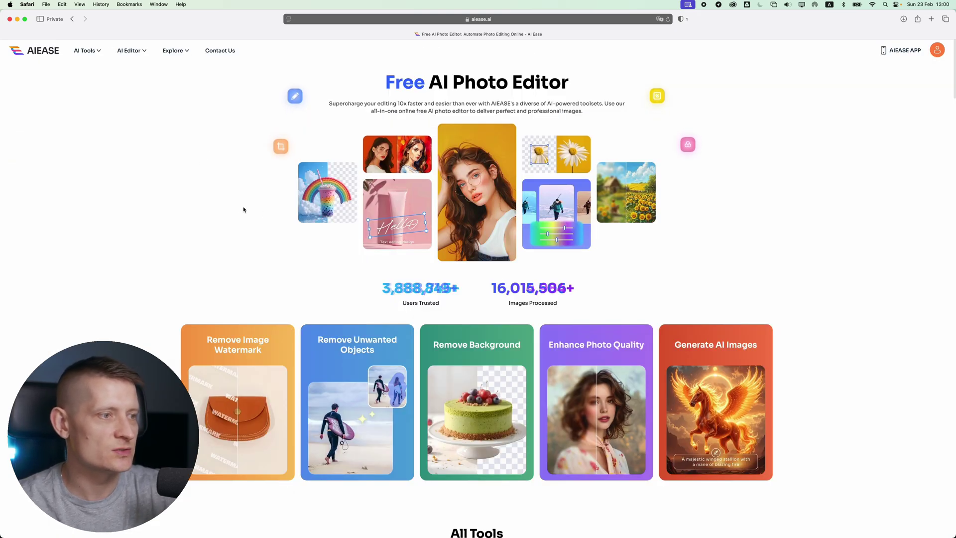
Open Remove Unwanted Objects and upload the freepik living-room PNG.
click(357, 357)
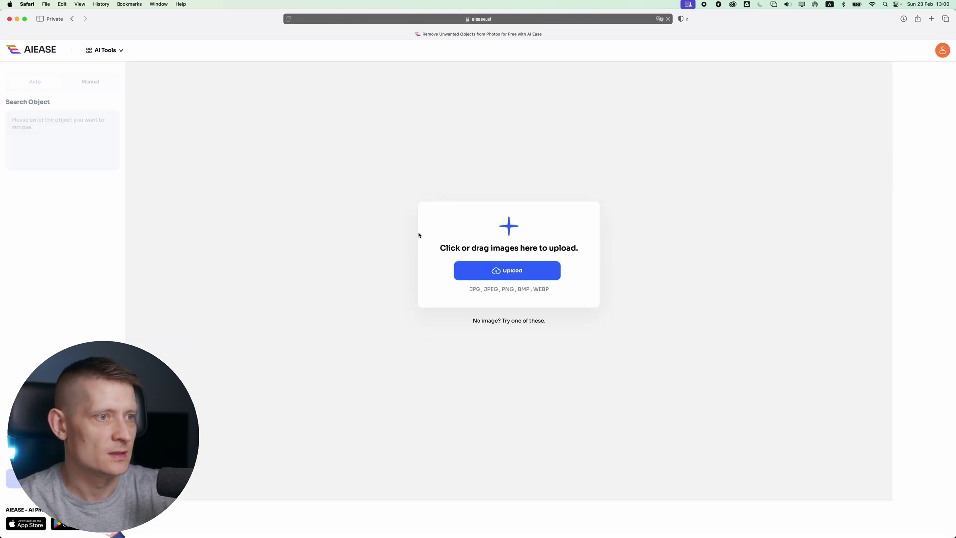
click(486, 267)
click(283, 124)
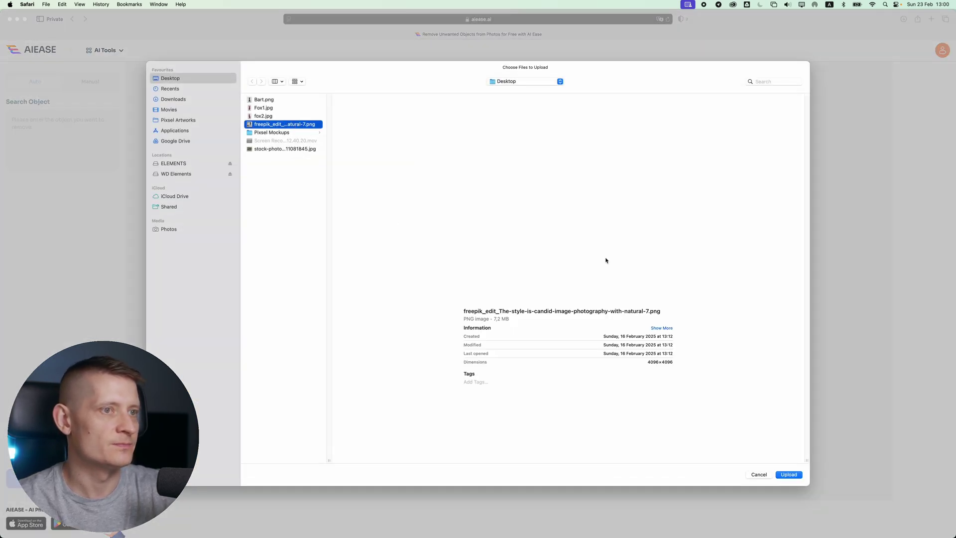
click(781, 476)
On the Manual tab, brush a removal mask over the tall vase beside the sofa.
click(90, 82)
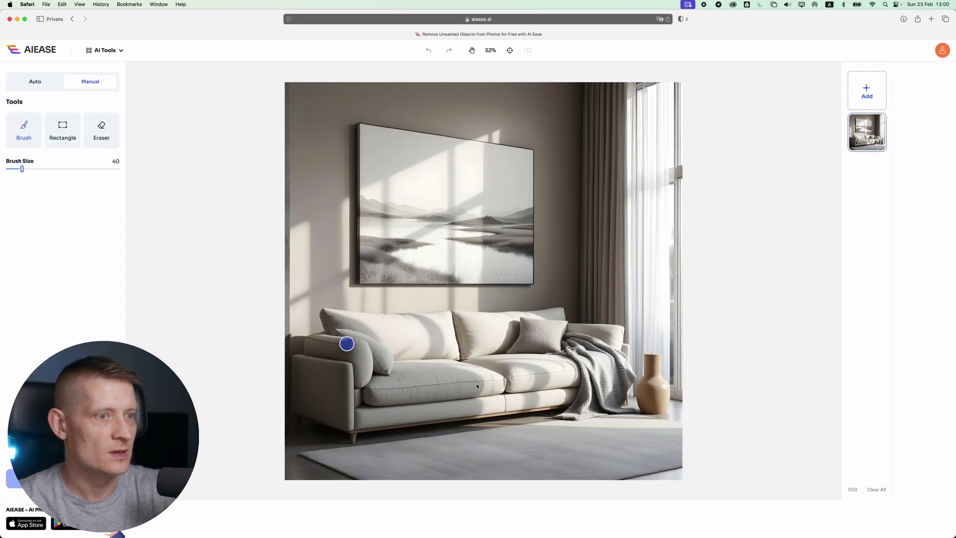
mouse_move(649, 366)
mouse_down()
mouse_move(651, 357)
mouse_move(666, 398)
mouse_move(654, 408)
mouse_move(640, 400)
mouse_move(645, 377)
mouse_move(652, 401)
mouse_move(653, 359)
mouse_up()
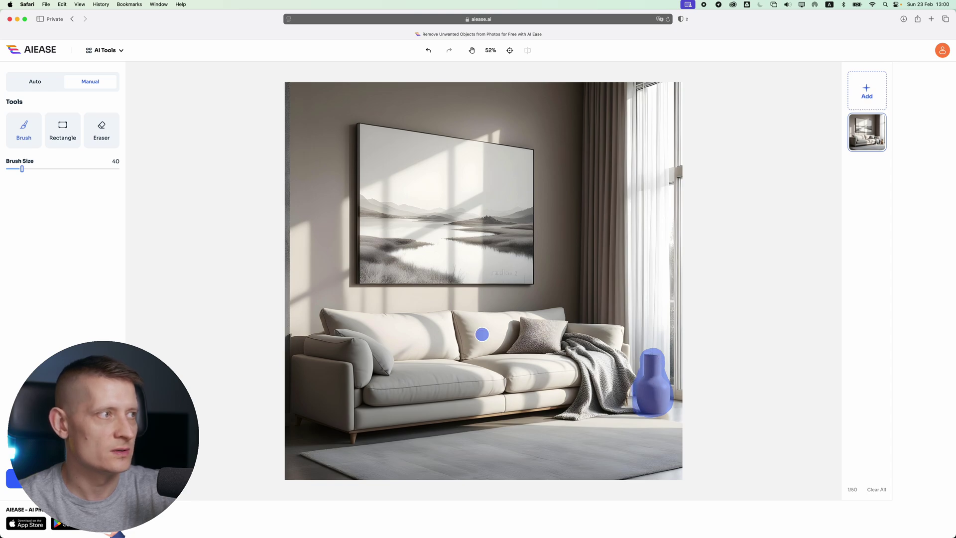
Erase the masked vase from the living-room photo with Remove.
click(63, 479)
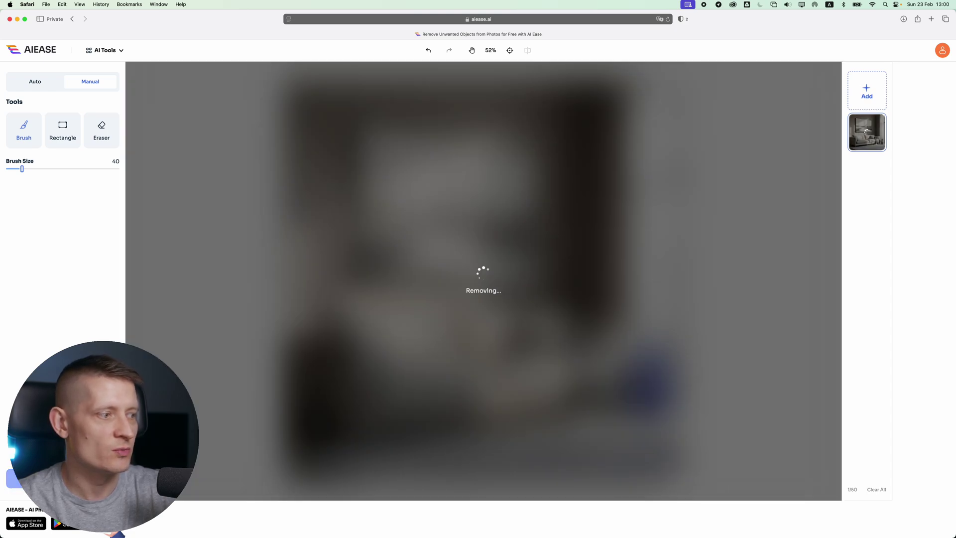